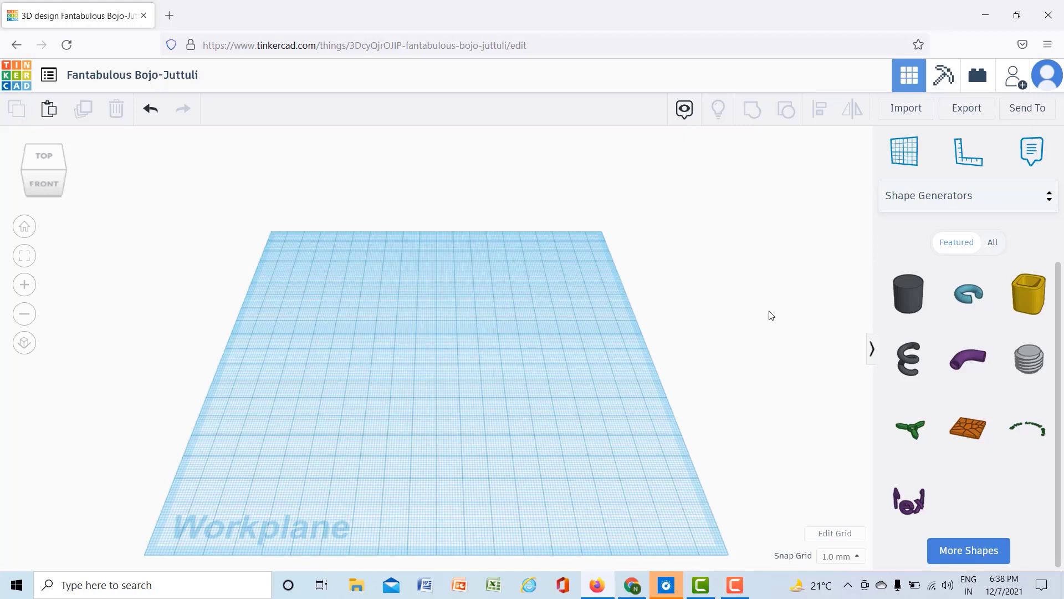
- Add an ISO metric thread from the Shape Generators collection to the front half of the workplane
click(942, 195)
click(927, 256)
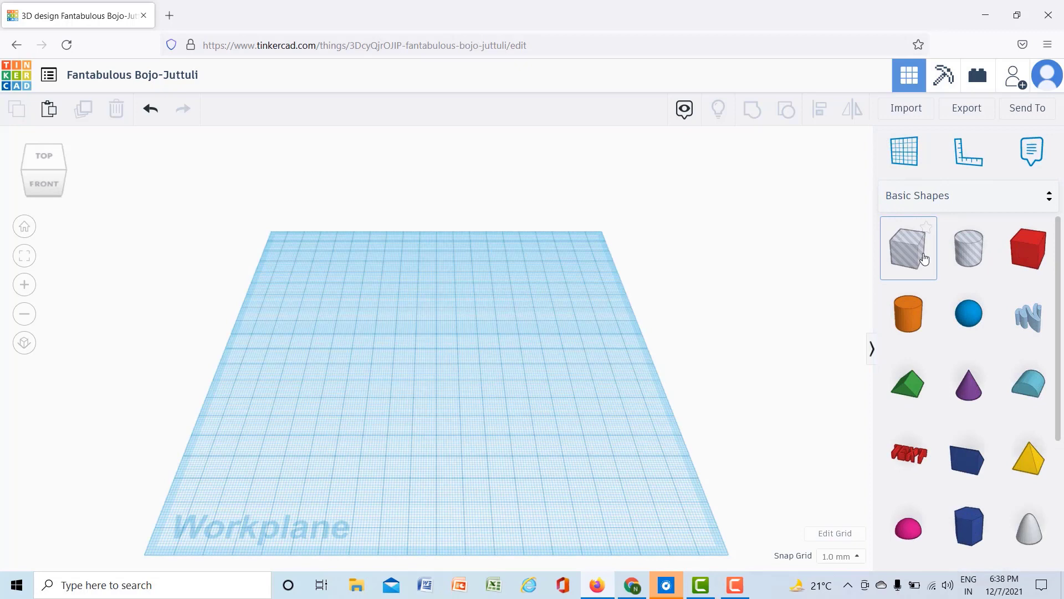
click(963, 203)
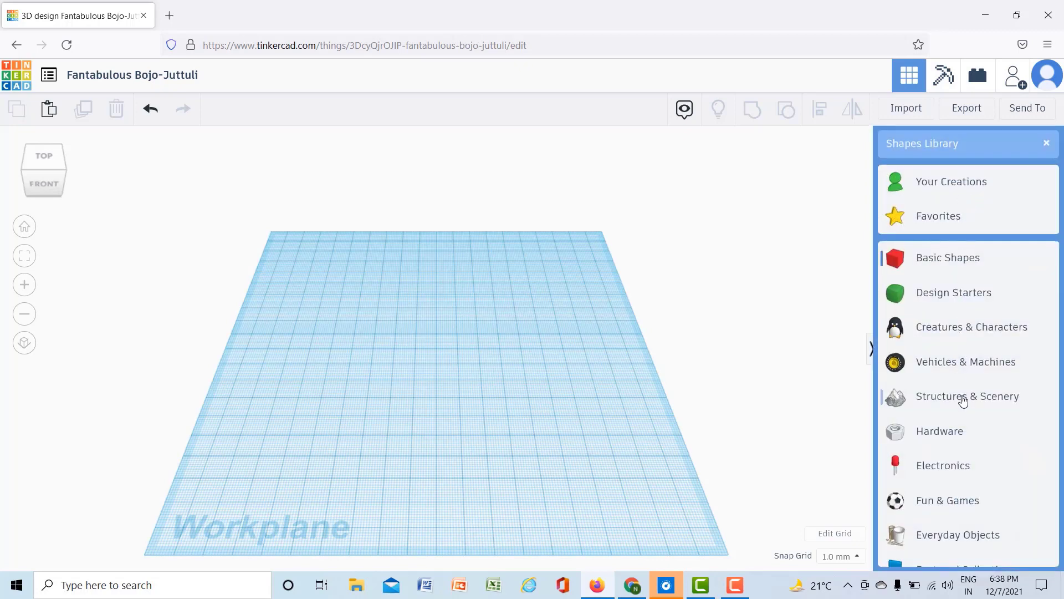
scroll(963, 400, down, 2)
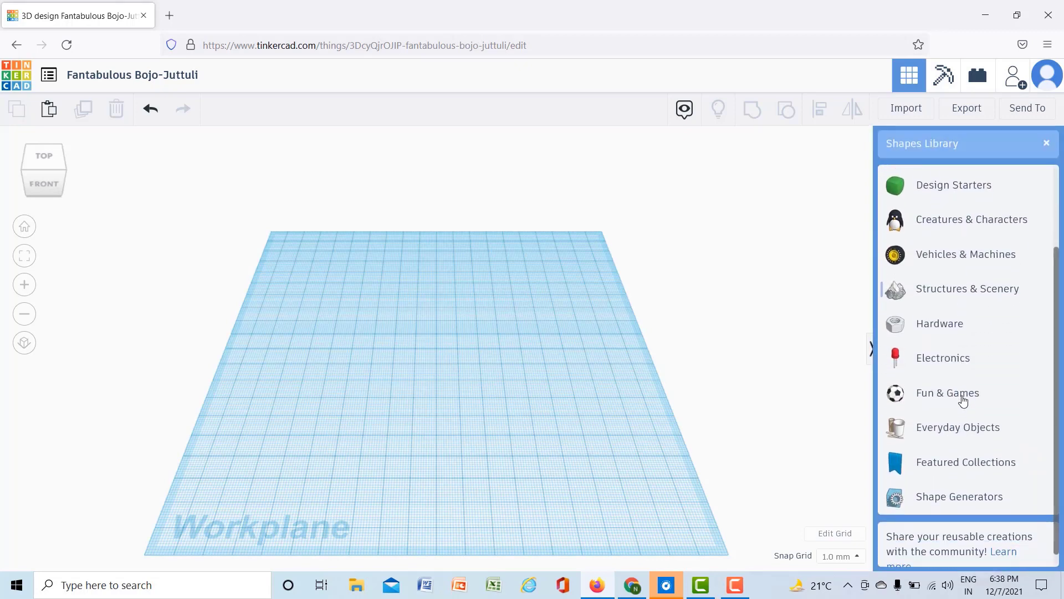
click(953, 489)
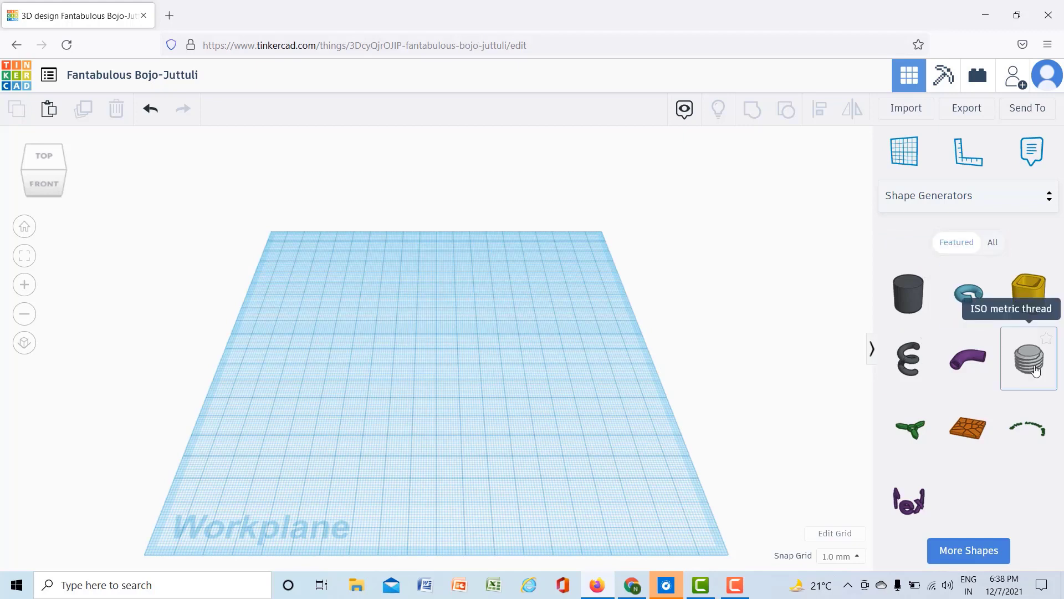
drag(1036, 371, 407, 404)
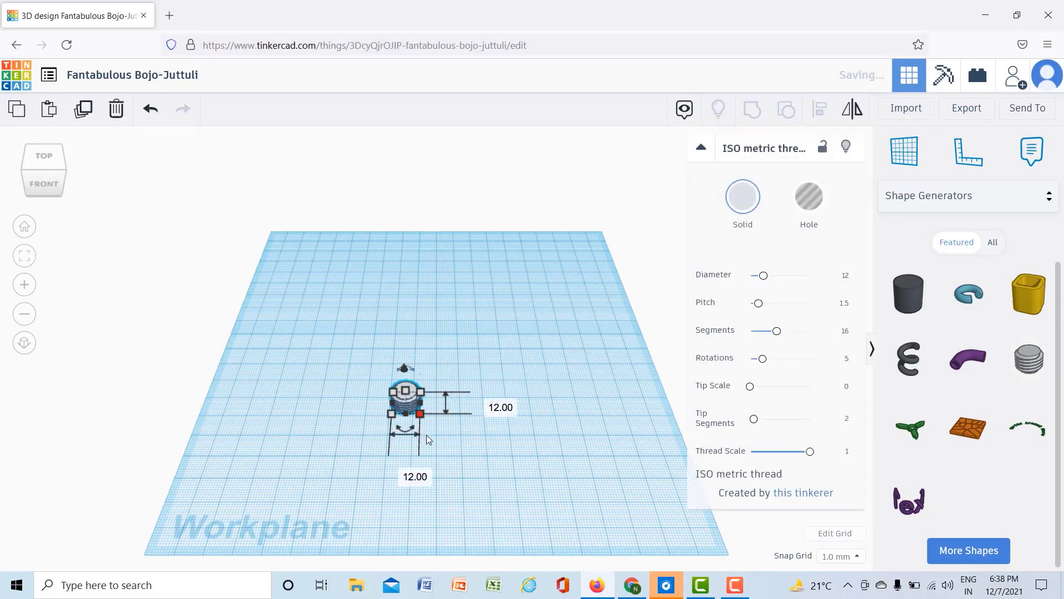
- Lengthen the ISO metric thread by setting its Rotations to 17, and inspect the thread profile
scroll(479, 441, up, 3)
right_drag(478, 440, 484, 411)
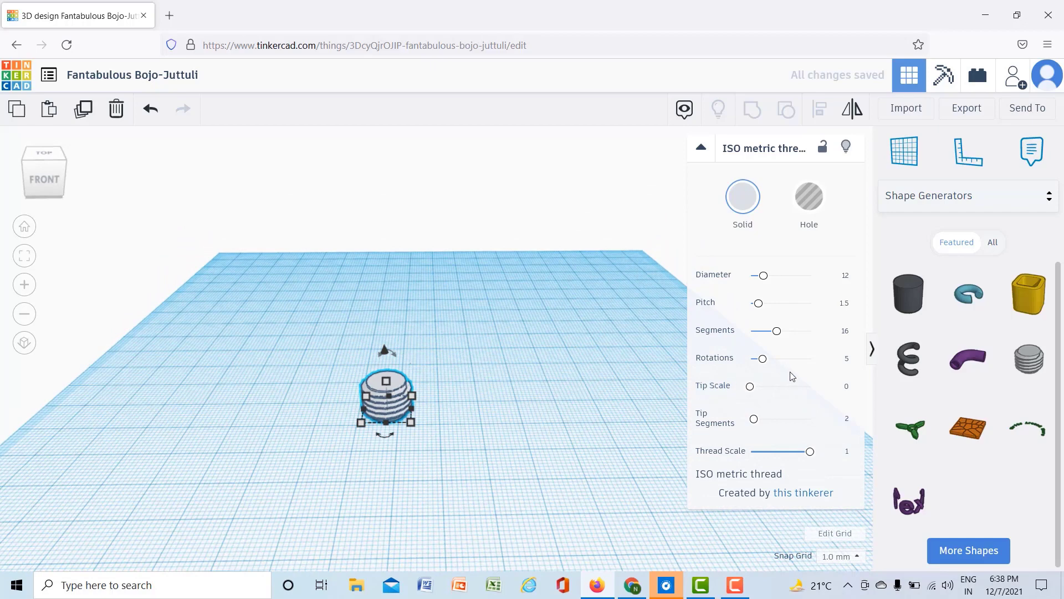
drag(764, 359, 787, 361)
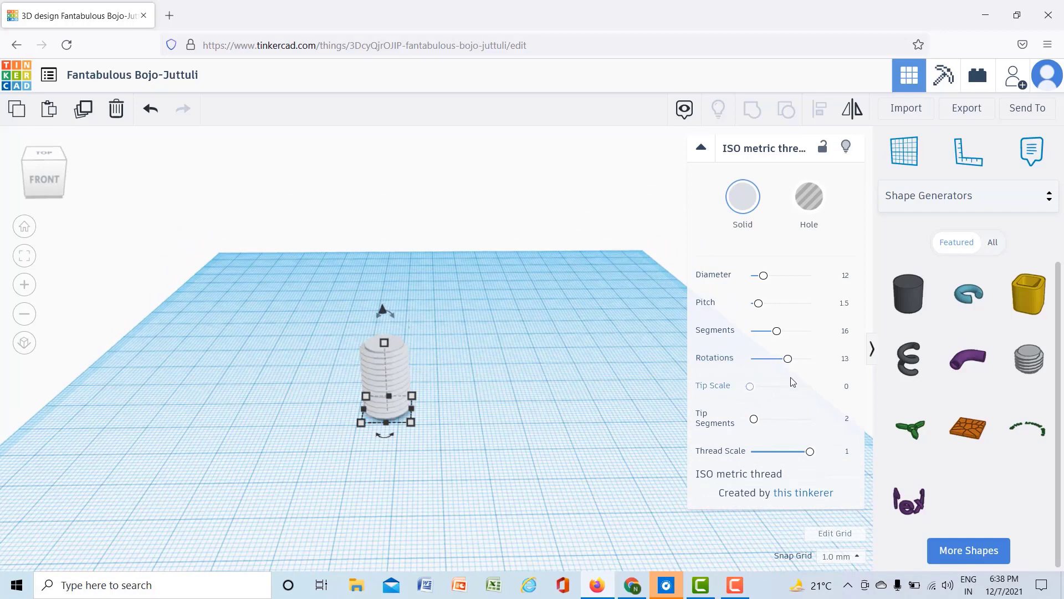
click(506, 414)
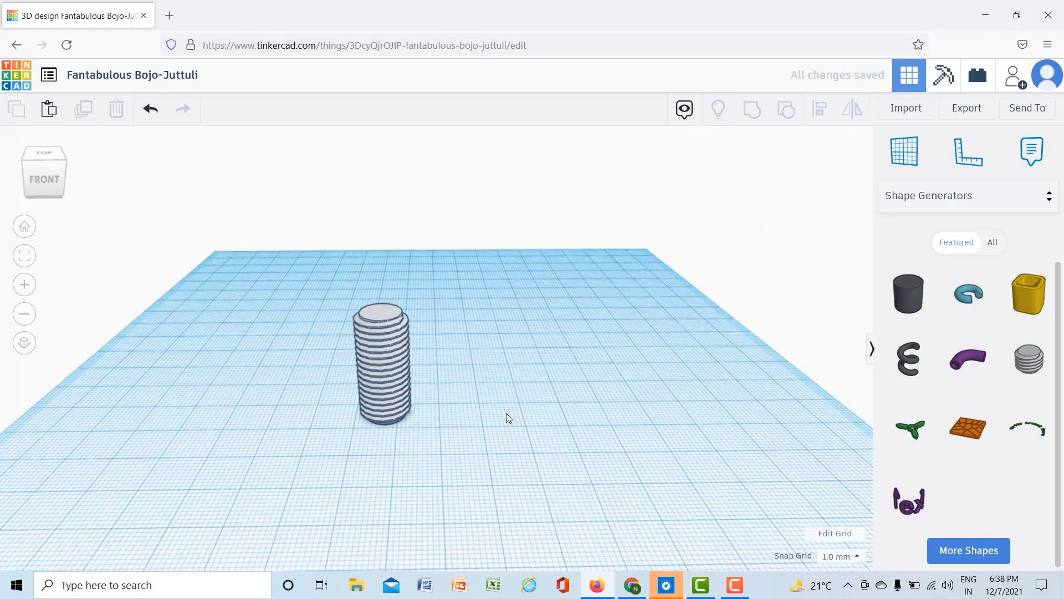
scroll(507, 414, up, 5)
scroll(463, 442, down, 4)
right_drag(463, 442, 511, 401)
scroll(514, 401, up, 4)
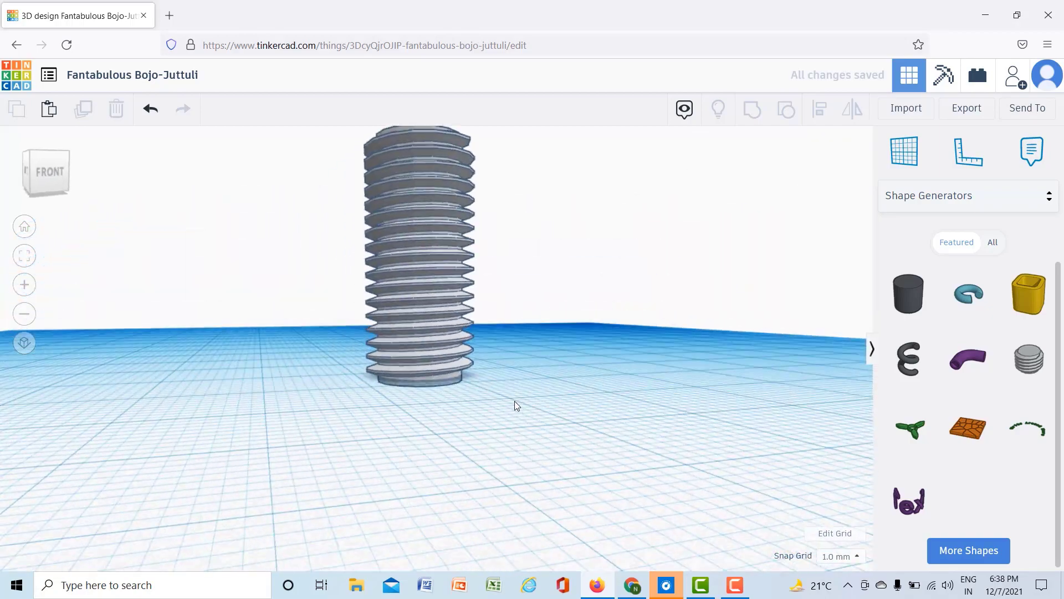
scroll(590, 366, down, 4)
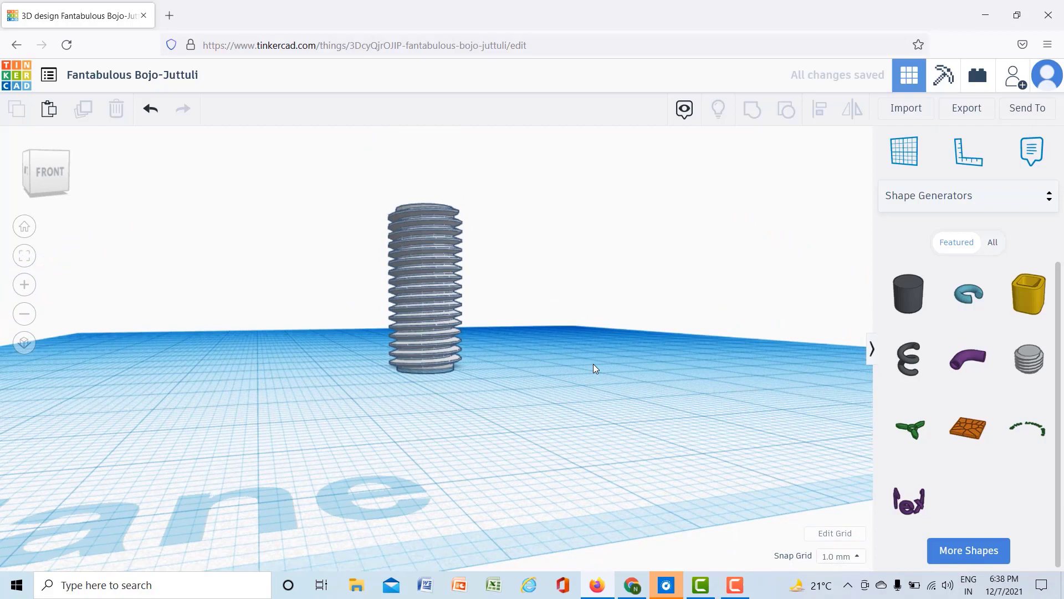
right_drag(593, 368, 528, 383)
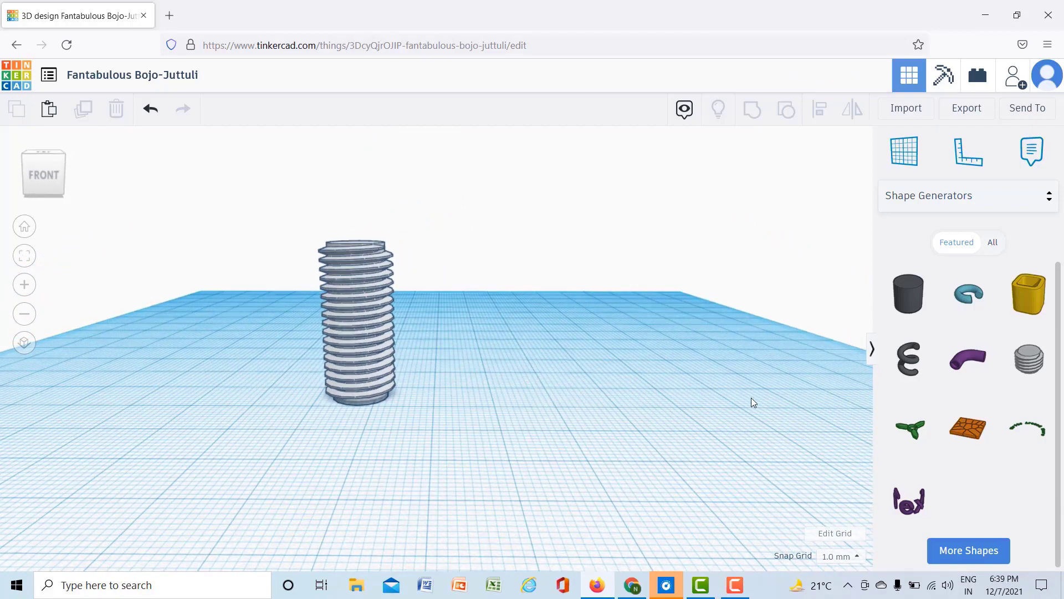
- Add a six-sided polygon from the Basic Shapes collection beside the thread
click(907, 211)
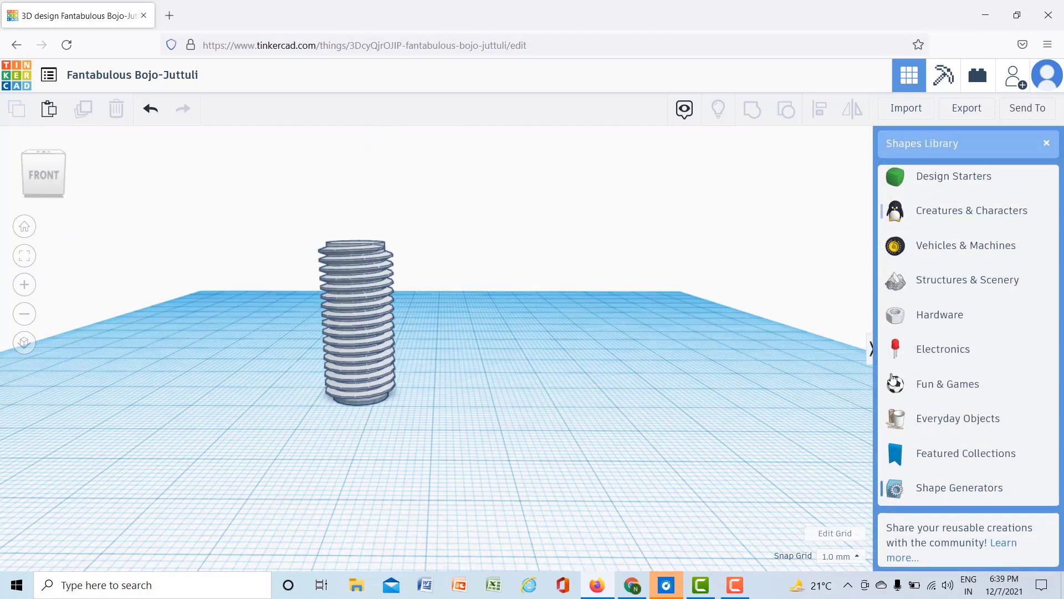
scroll(918, 353, up, 3)
click(942, 265)
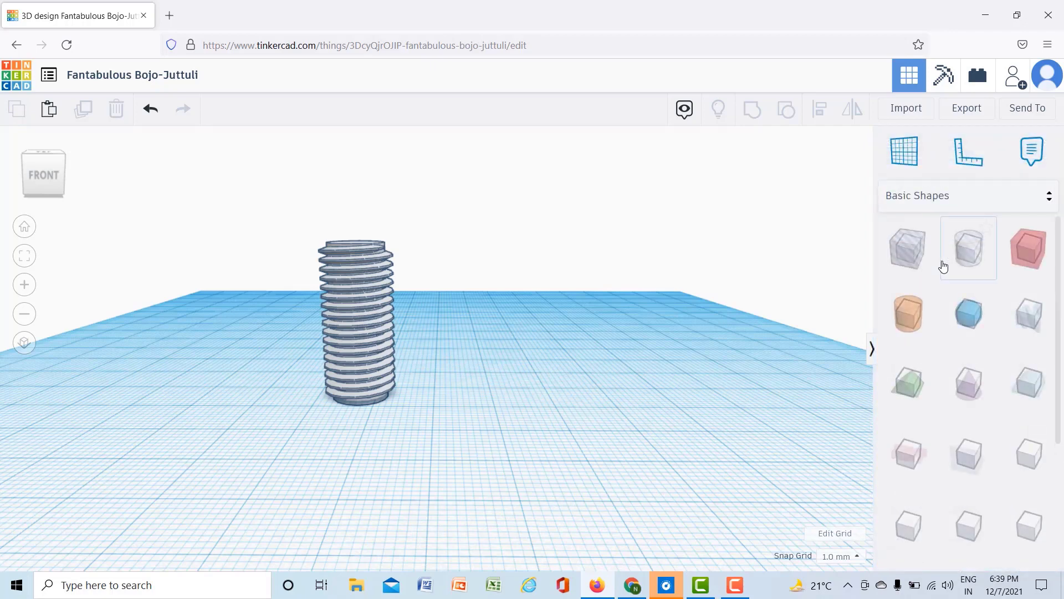
scroll(921, 411, down, 3)
drag(969, 318, 611, 415)
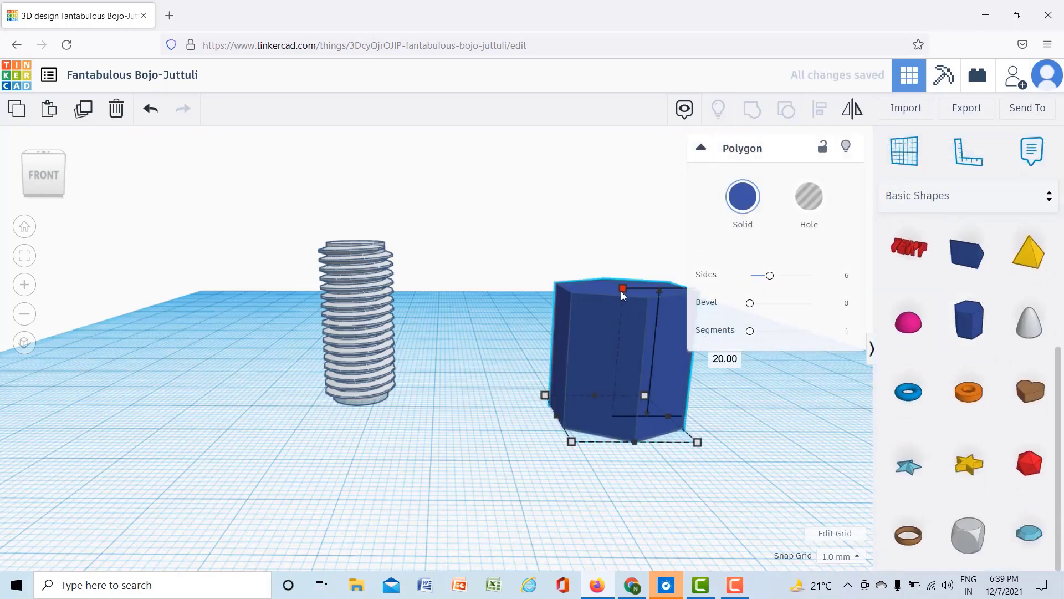
- Lower the polygon's height to bolt-head thickness and move it around the base of the thread
drag(618, 301, 620, 366)
click(732, 461)
drag(617, 418, 352, 387)
click(504, 382)
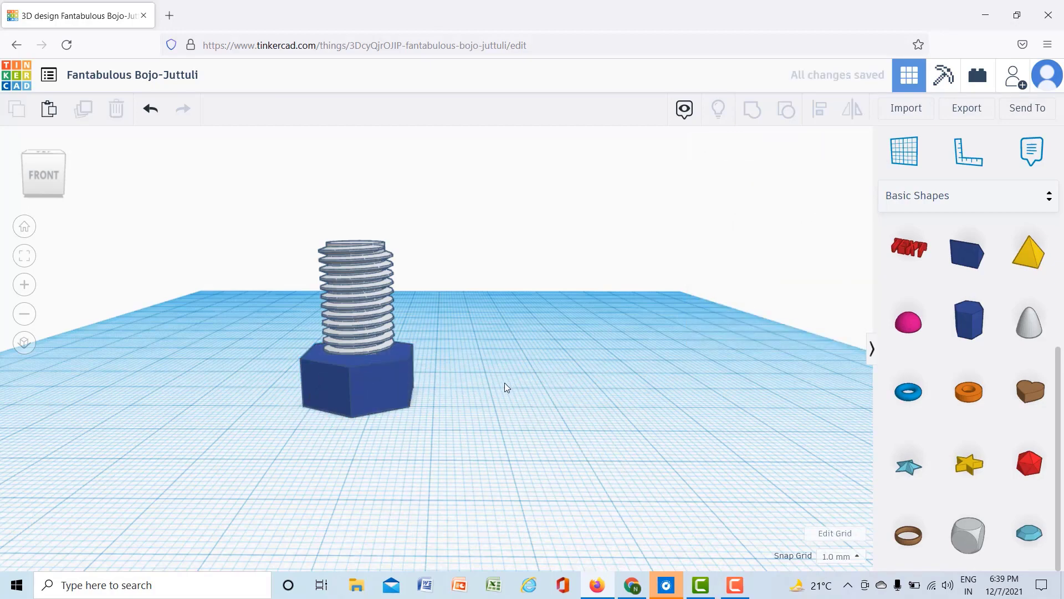
- Raise the thread slightly so that it does not reach the underside of the hexagonal head
right_drag(504, 382, 533, 347)
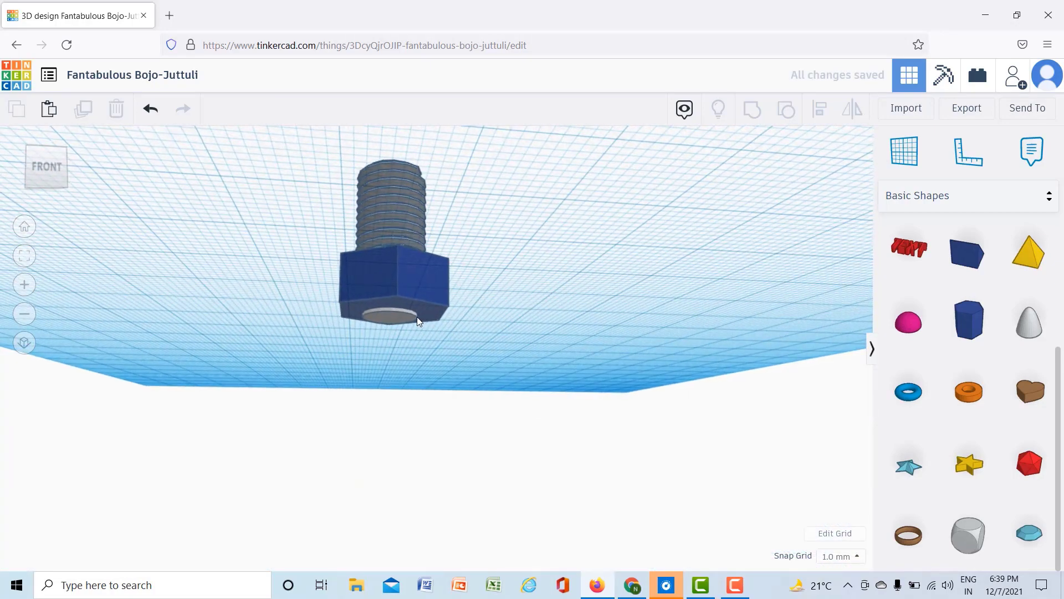
right_drag(481, 304, 472, 322)
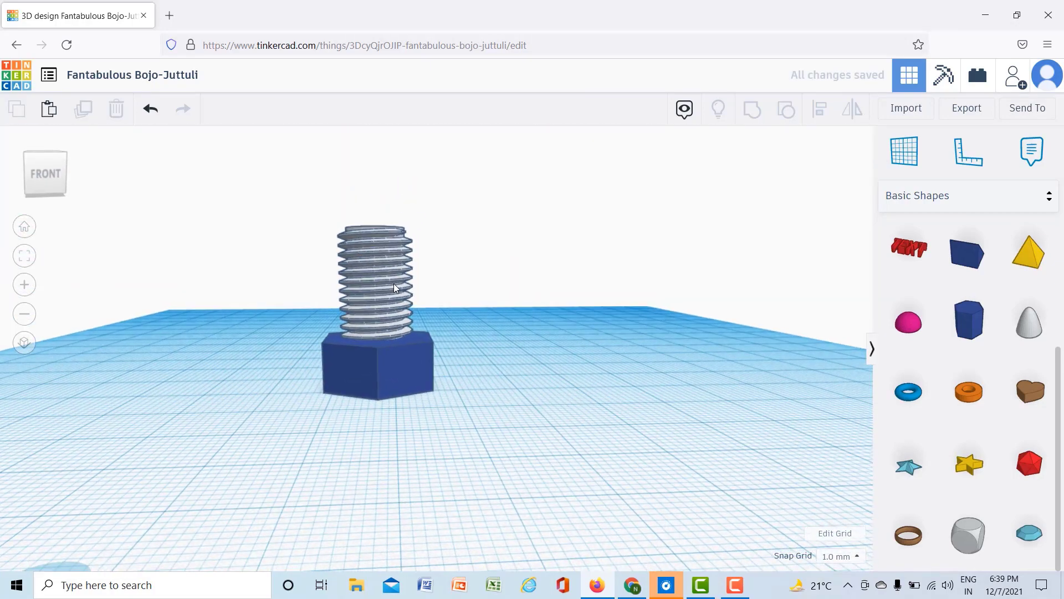
click(395, 284)
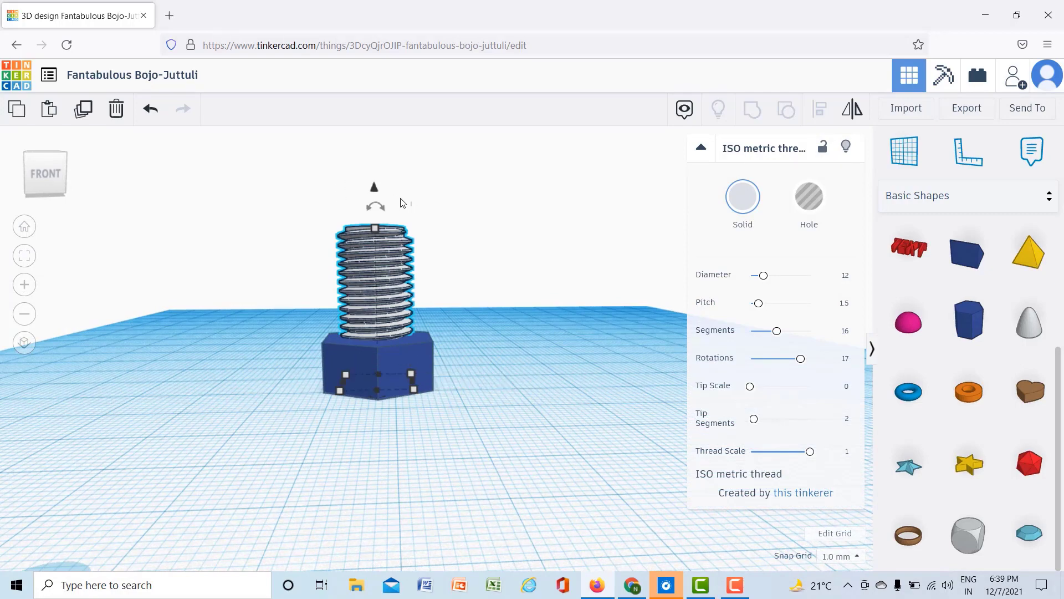
drag(375, 190, 376, 172)
click(494, 308)
right_drag(493, 309, 249, 347)
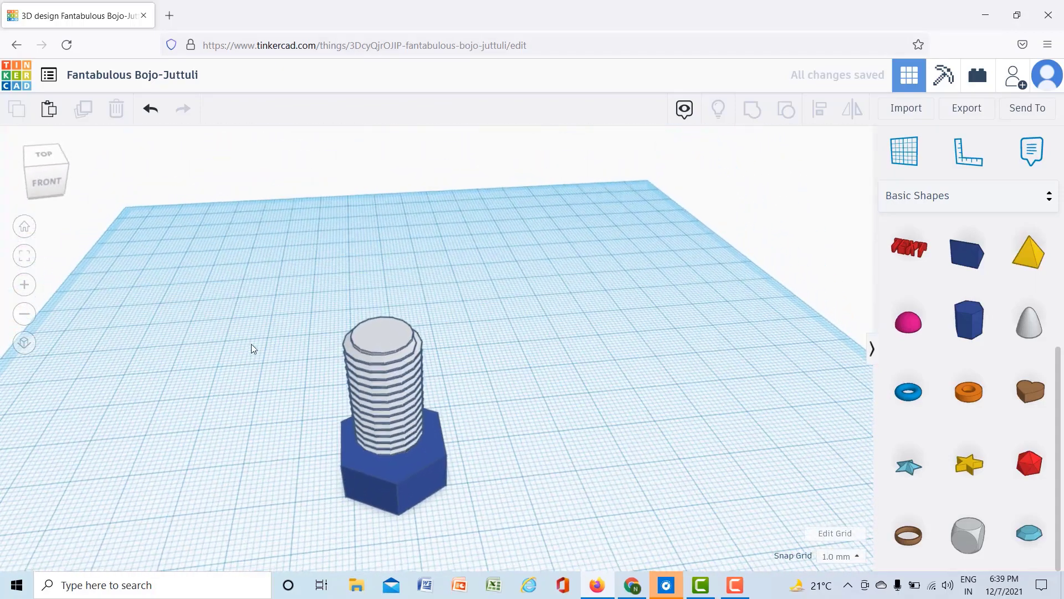
- Align the thread and the hexagonal head to each other's centre in both horizontal directions
drag(280, 341, 557, 545)
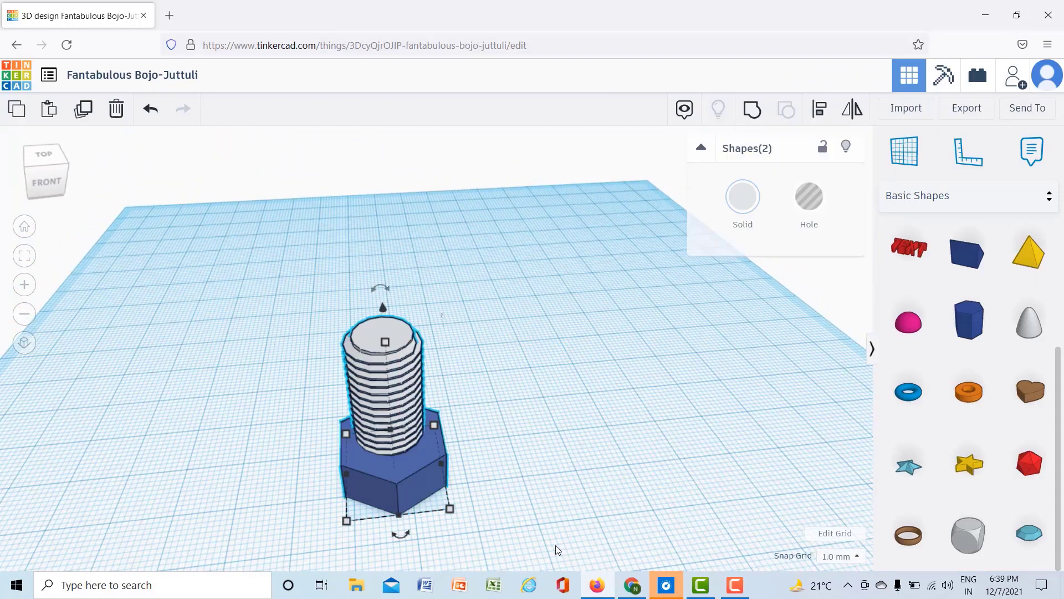
click(819, 109)
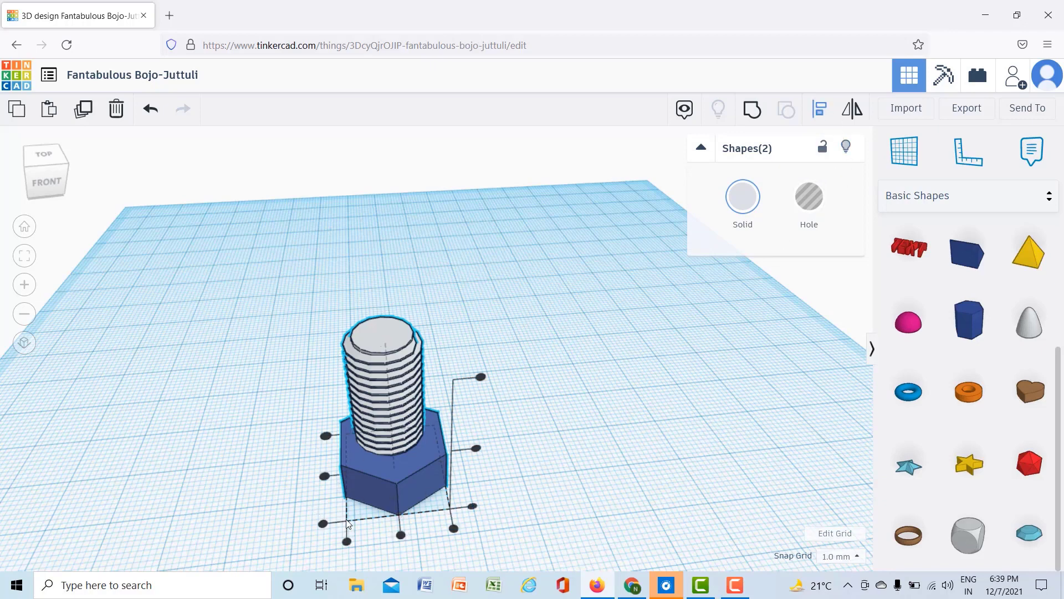
click(401, 536)
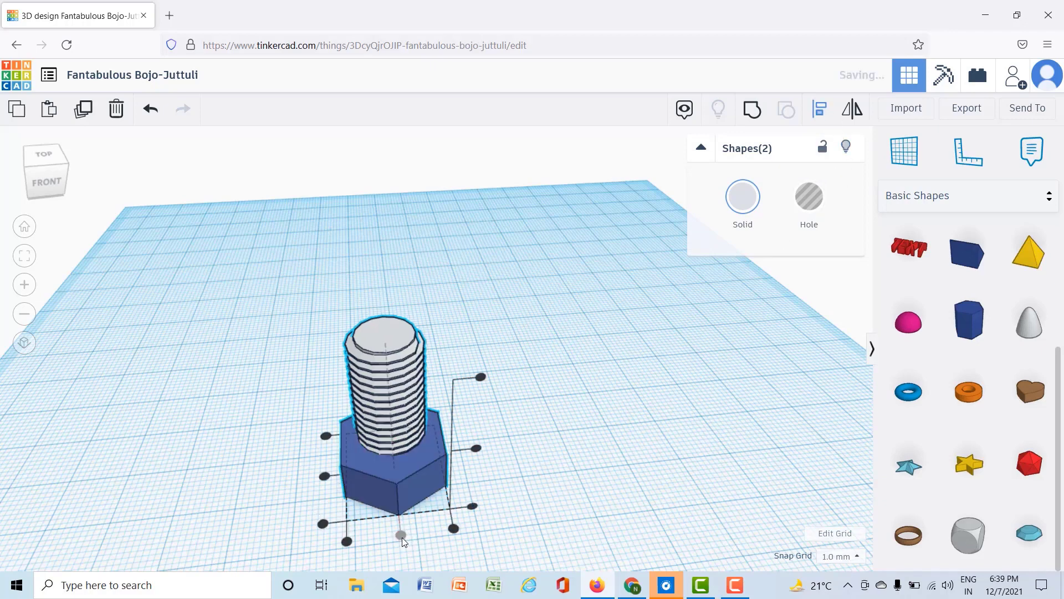
click(324, 476)
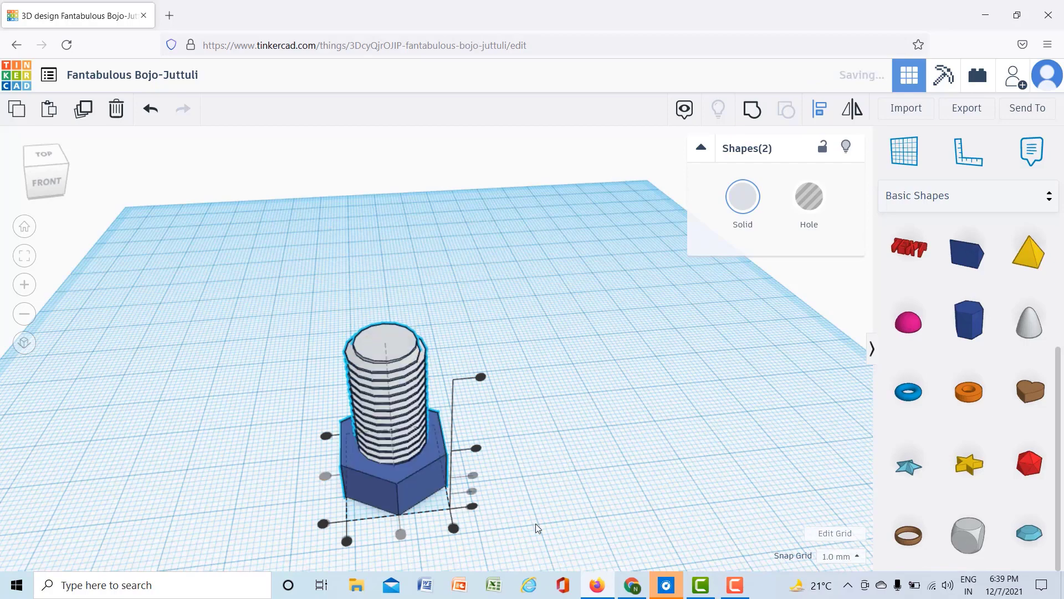
click(575, 432)
- Group the thread and the hexagonal head into a single bolt
right_drag(574, 428, 100, 193)
drag(219, 232, 410, 452)
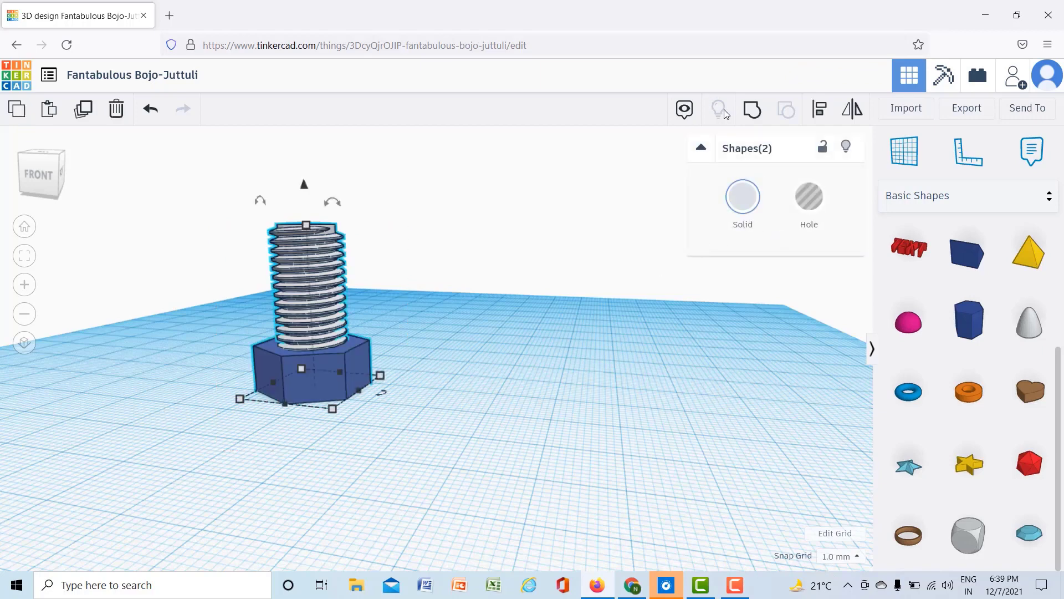
click(752, 109)
click(444, 351)
right_drag(443, 349, 494, 395)
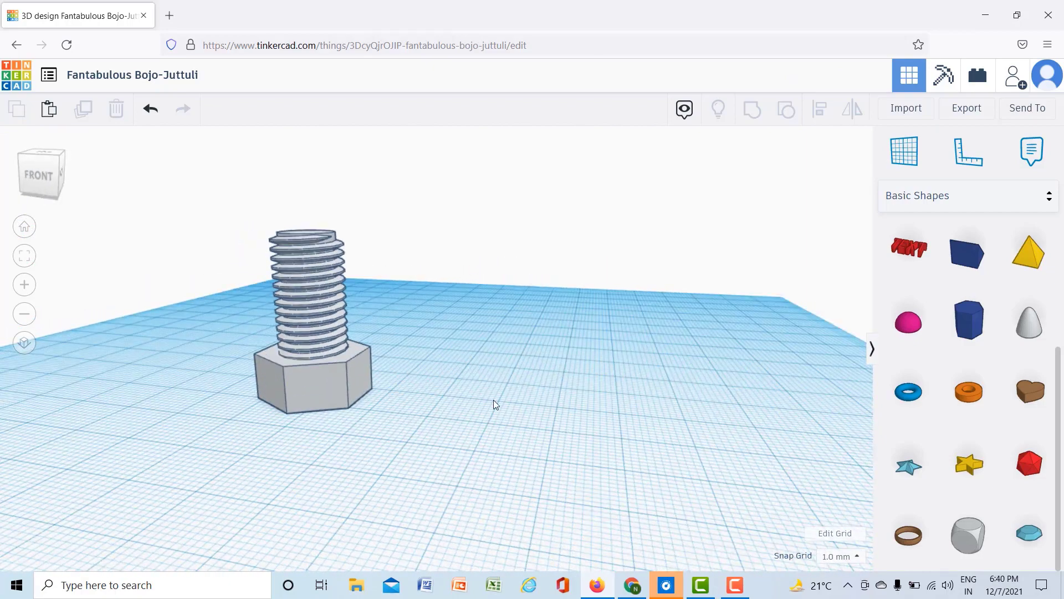
- Make a copy of the bolt and place it clear of the original, nearer the front of the workplane
click(314, 328)
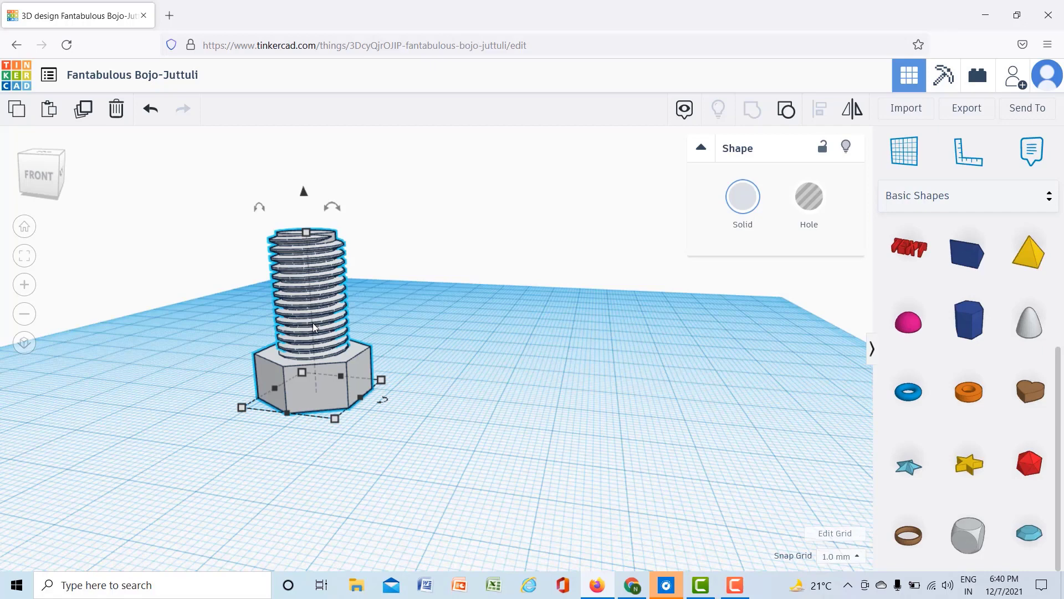
click(520, 363)
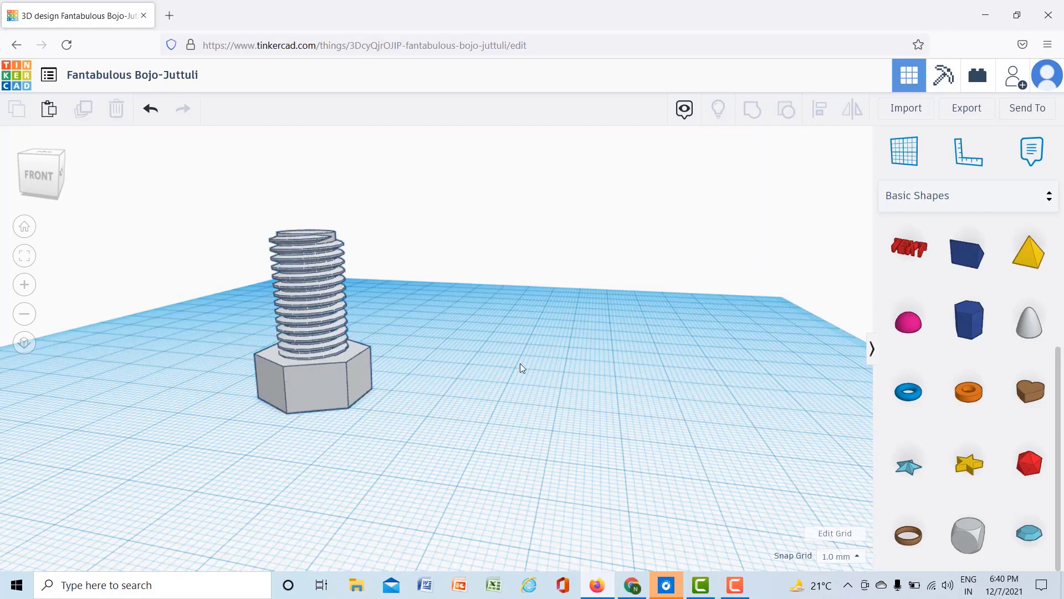
key(ctrl+v)
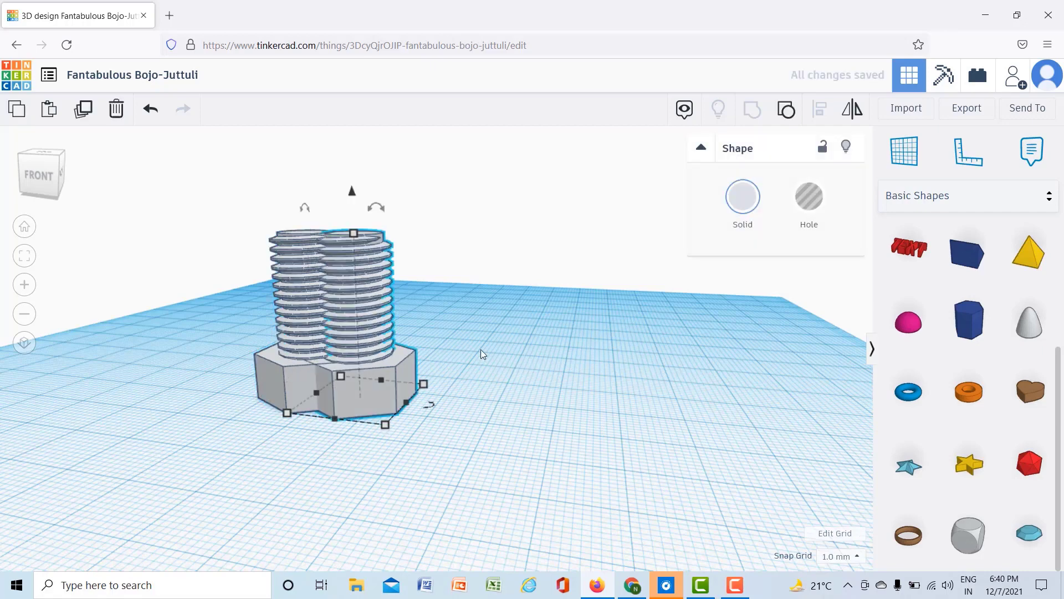
drag(370, 330, 507, 355)
click(650, 492)
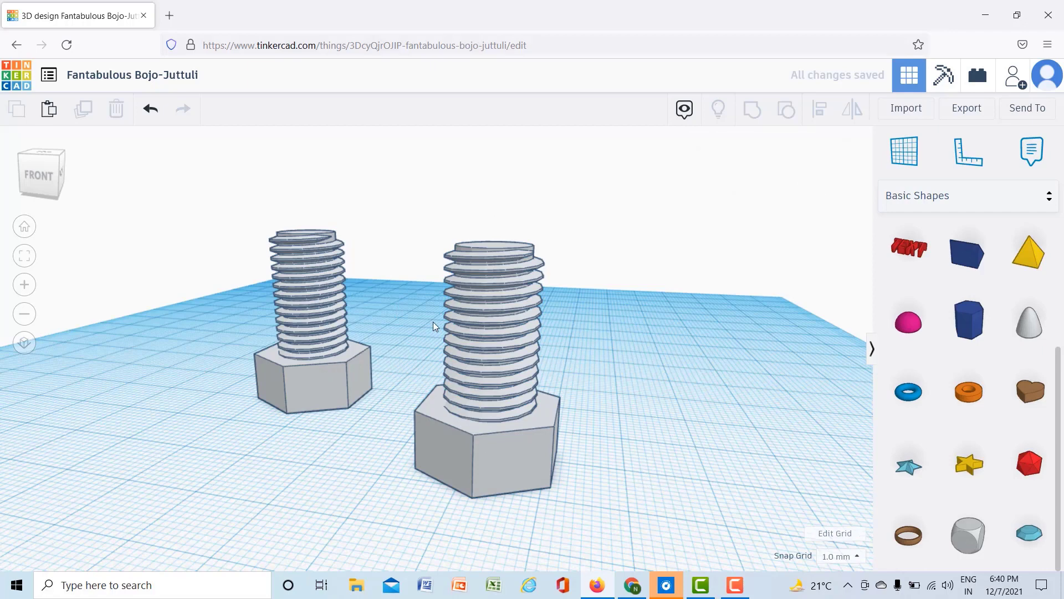
- Ungroup the copied bolt into its separate thread and hexagonal head
drag(508, 464, 508, 463)
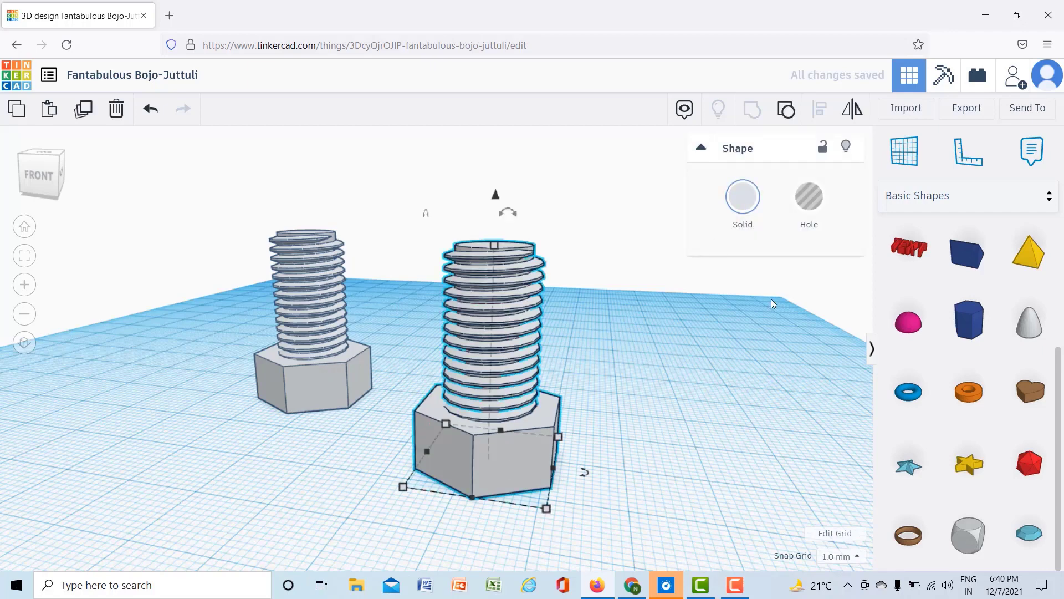
click(786, 109)
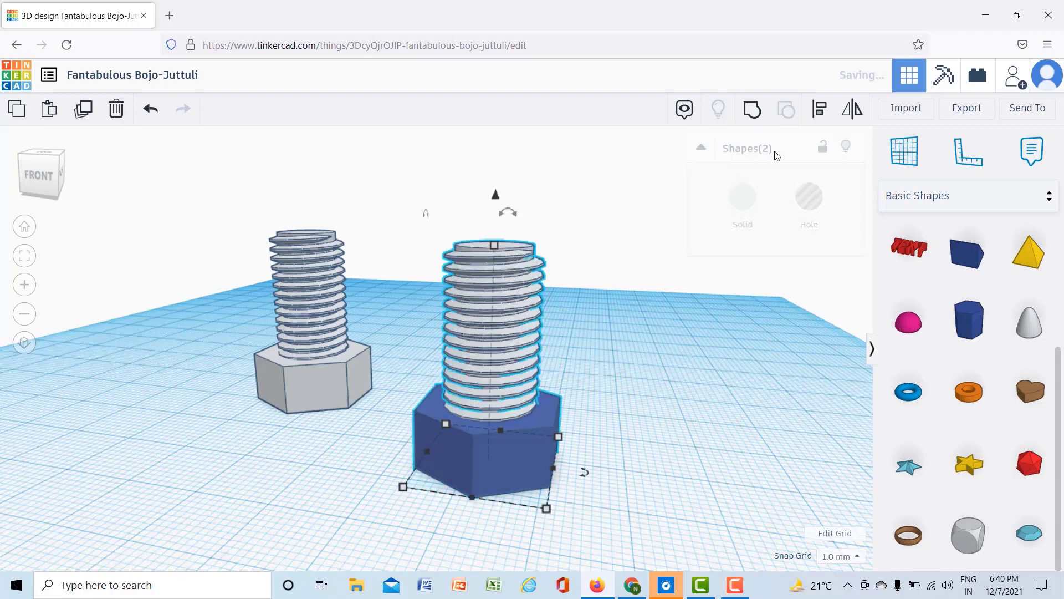
click(646, 391)
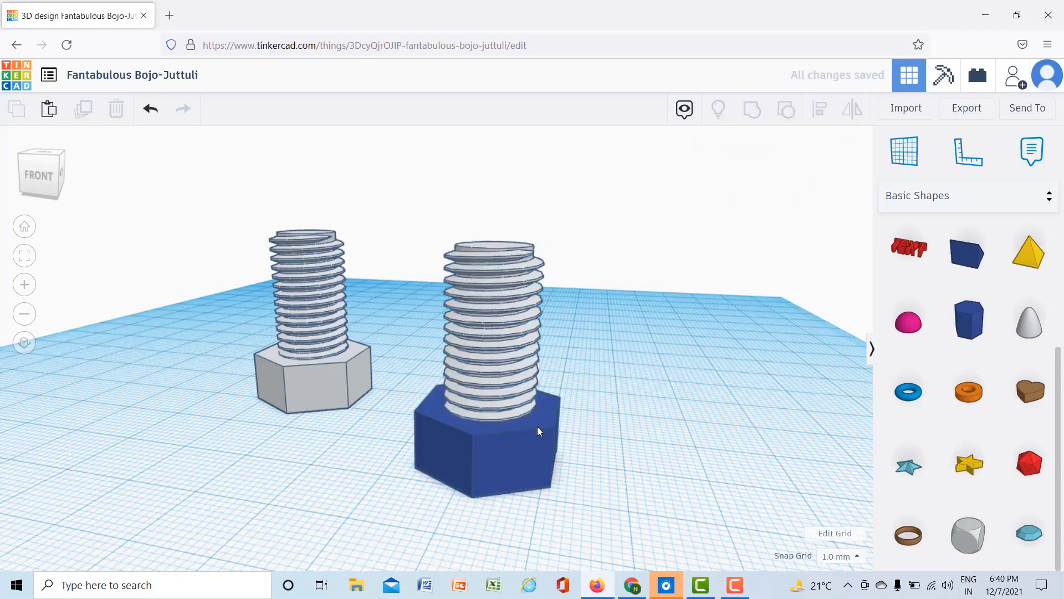
- Raise the copied bolt's hexagonal polygon 11 mm along the thread
click(517, 447)
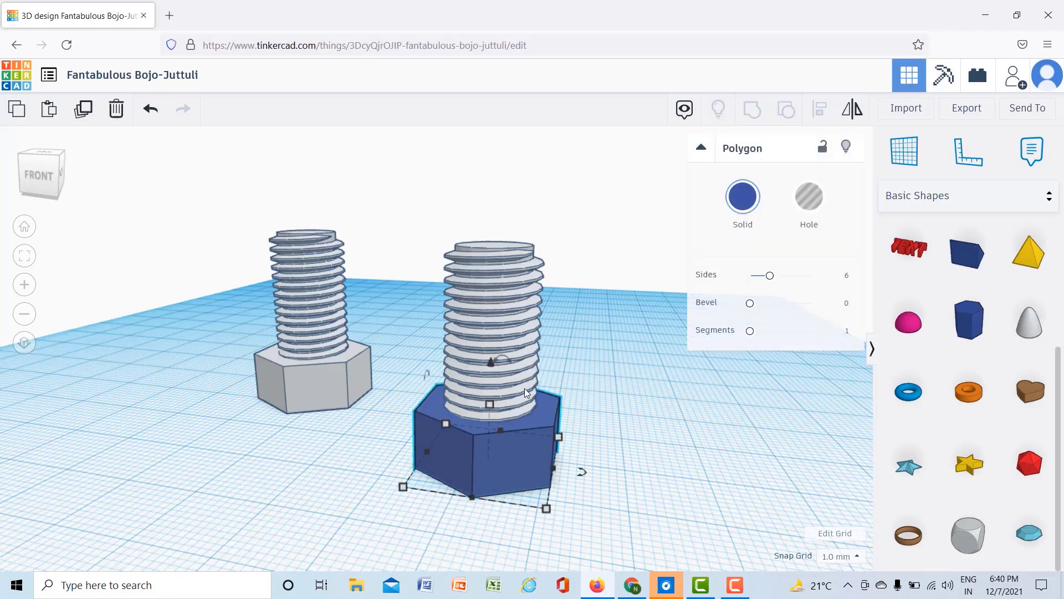
drag(490, 362, 506, 275)
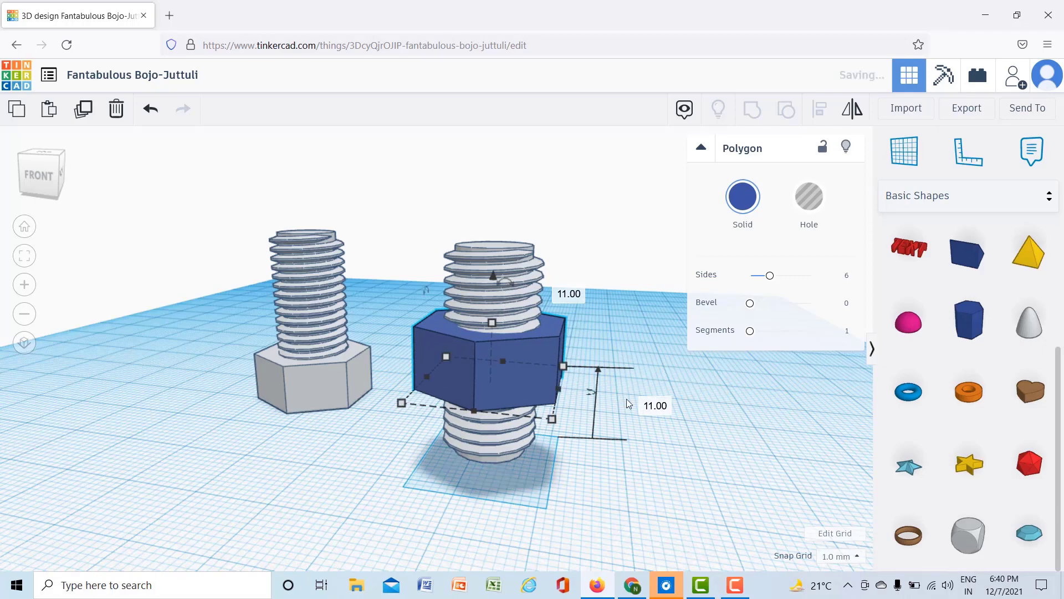
key(Escape)
- Turn the copied bolt's thread into a hole and group it with the hexagonal polygon to cut a threaded nut
click(495, 287)
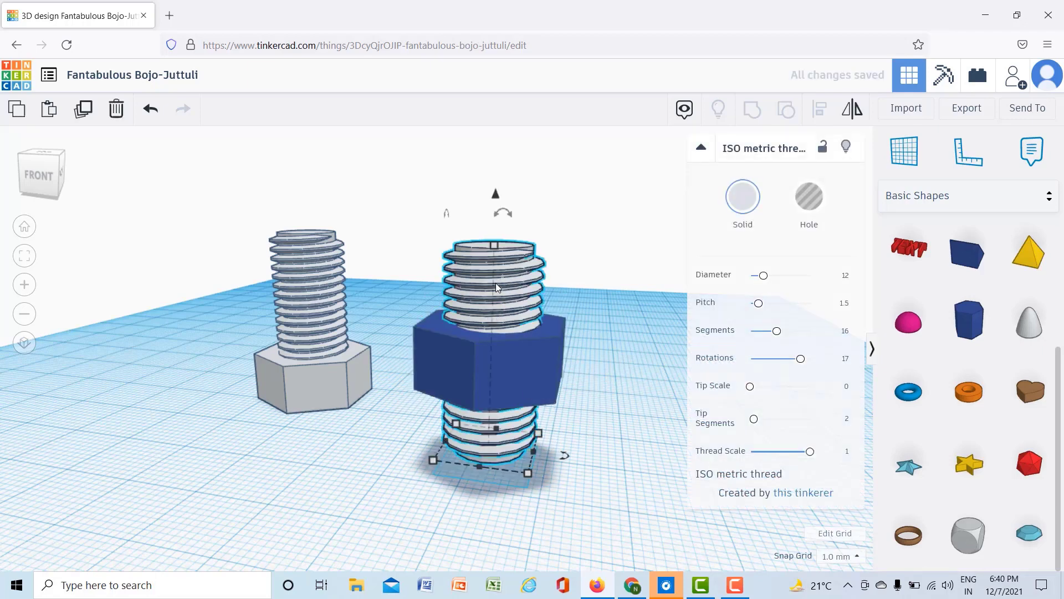
click(809, 197)
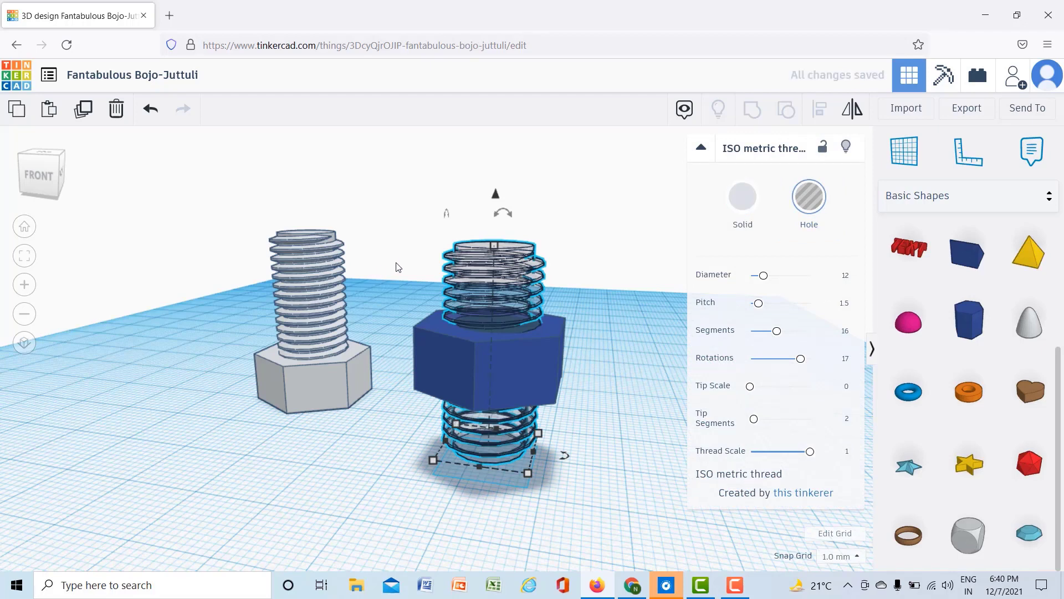
drag(397, 267, 569, 521)
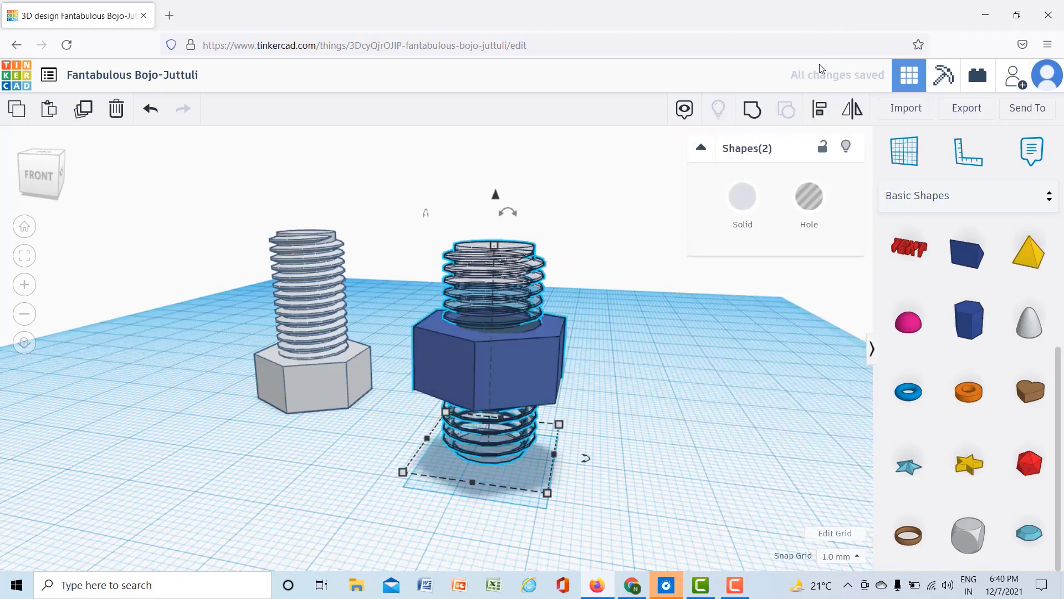
click(758, 114)
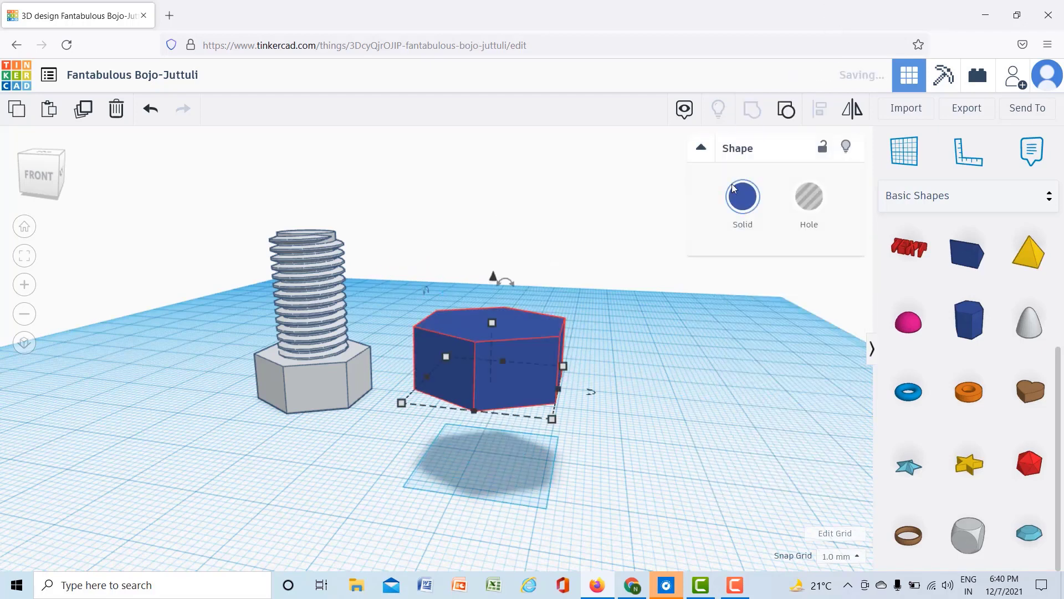
click(660, 371)
right_drag(660, 372, 460, 406)
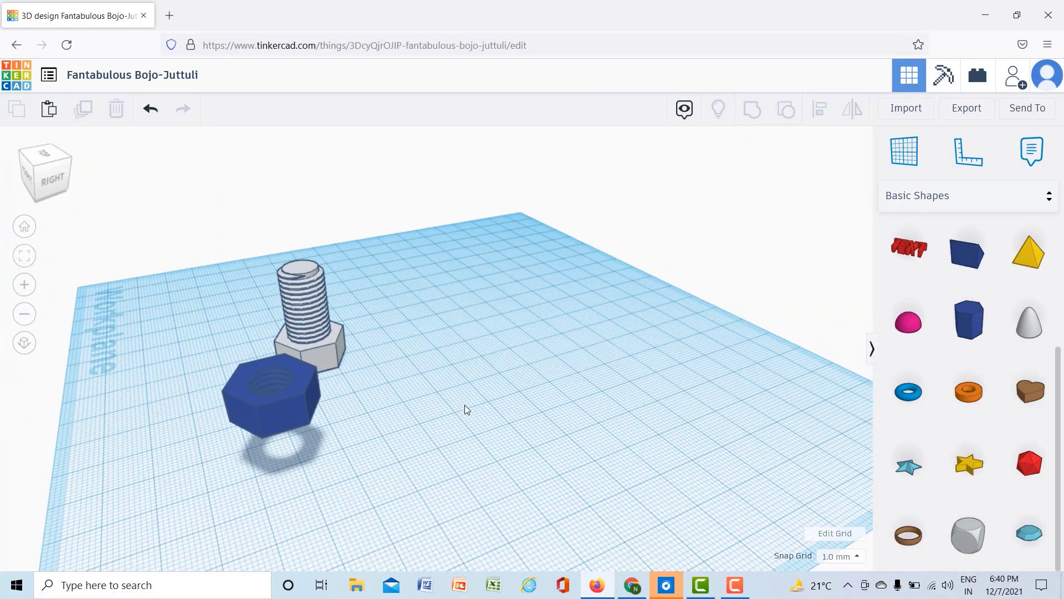
- Place the hexagonal nut over the bolt so that it sits around the thread
scroll(464, 404, down, 5)
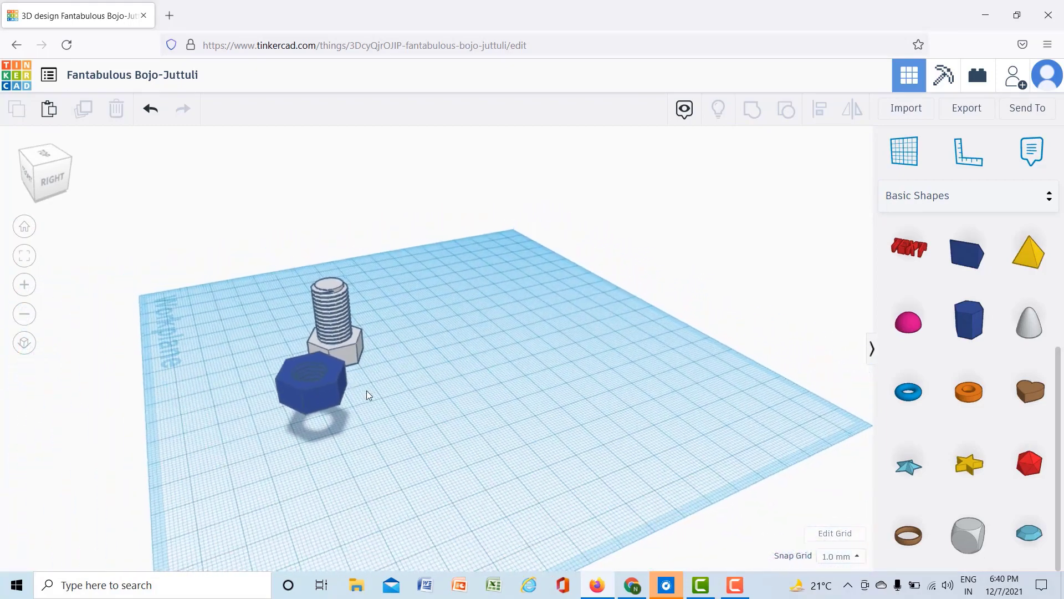
right_drag(367, 390, 318, 382)
click(294, 292)
scroll(415, 431, up, 6)
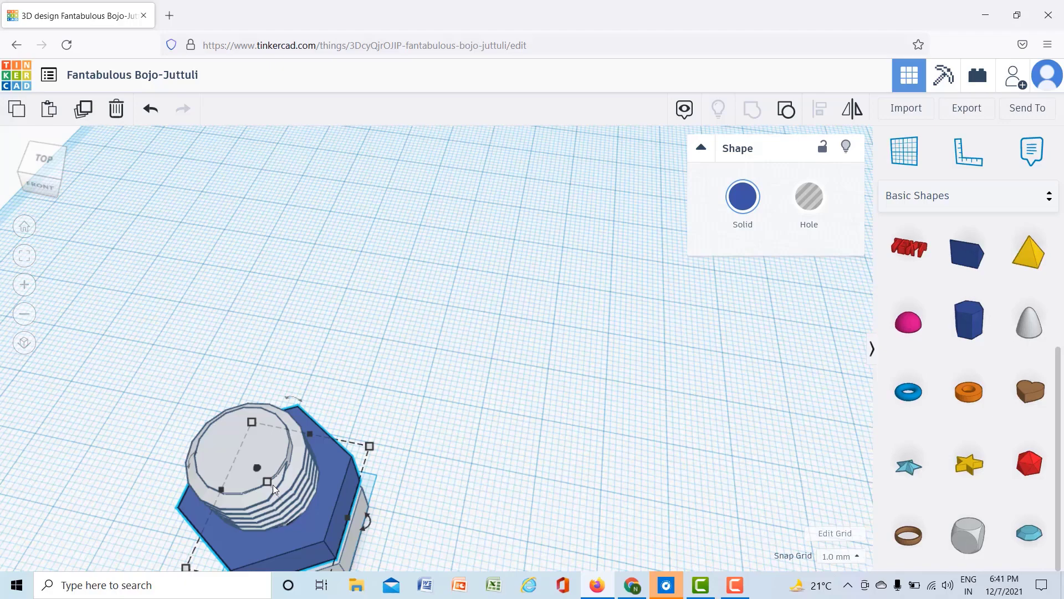
right_drag(477, 492, 404, 449)
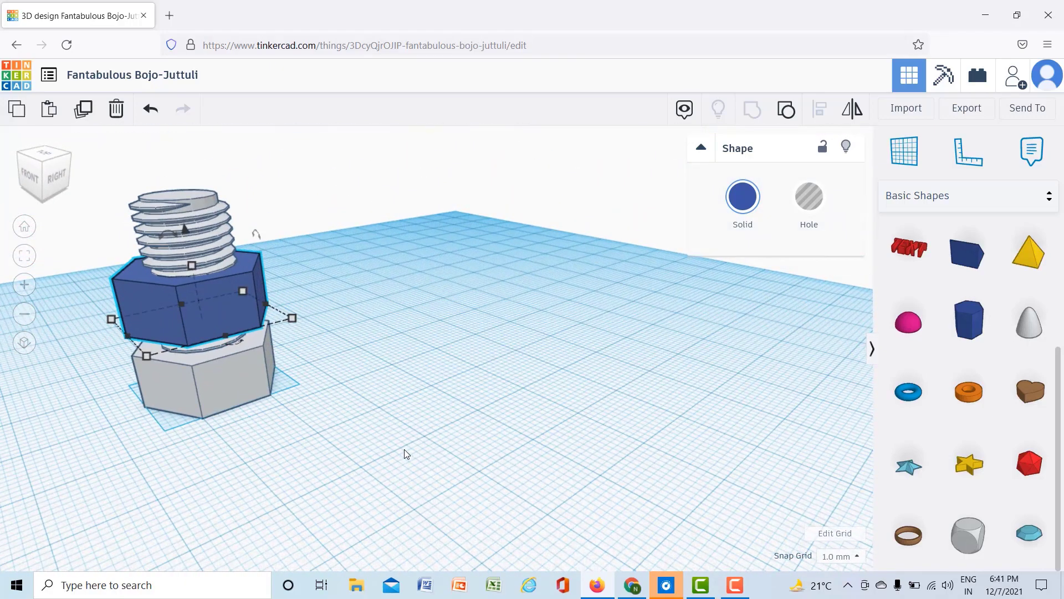
- Raise the nut a little along the bolt's thread, away from the bolt head
click(184, 229)
drag(185, 232, 184, 206)
click(314, 288)
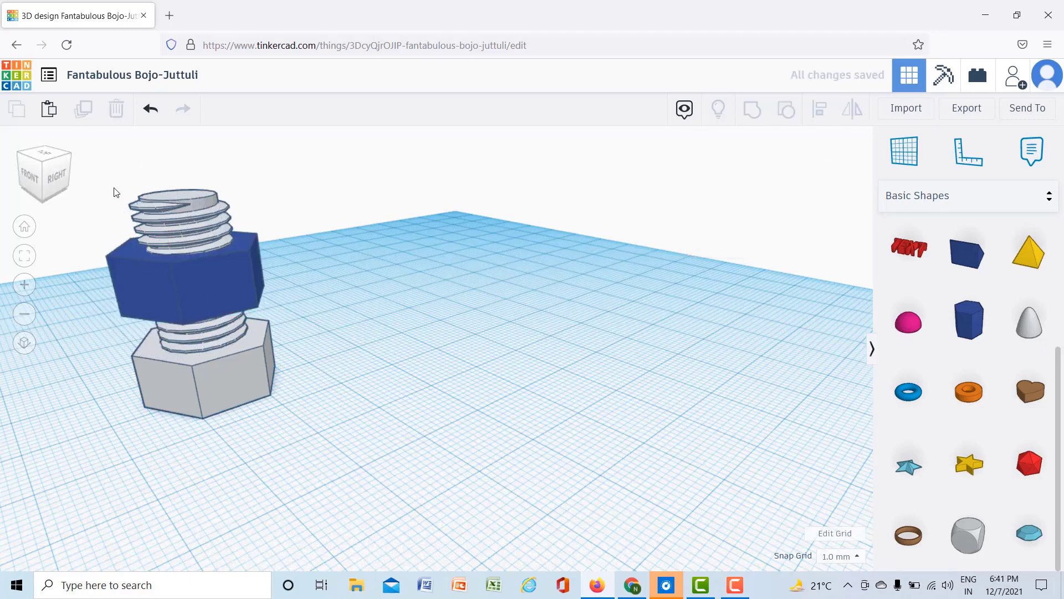
- Select the bolt and nut together and start the Align tool on them
drag(146, 211, 191, 271)
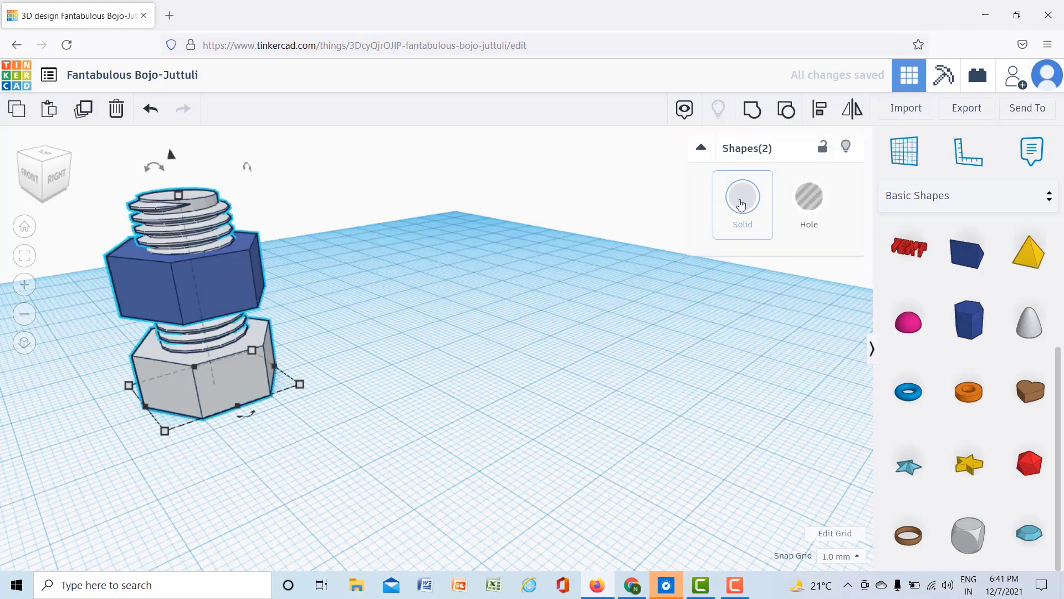
click(821, 111)
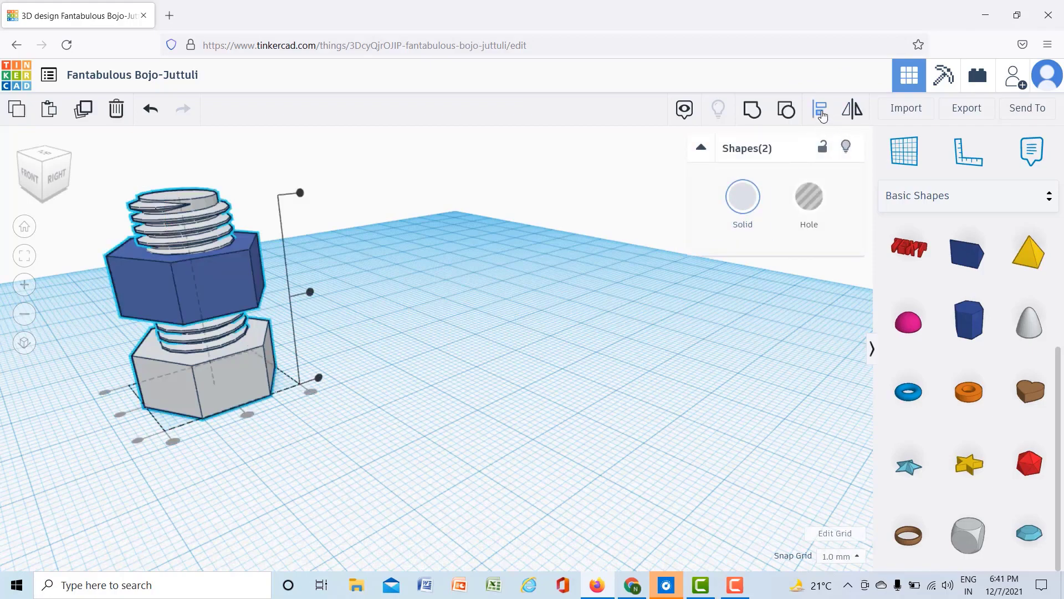
right_drag(461, 481, 244, 498)
right_drag(520, 444, 453, 408)
click(563, 447)
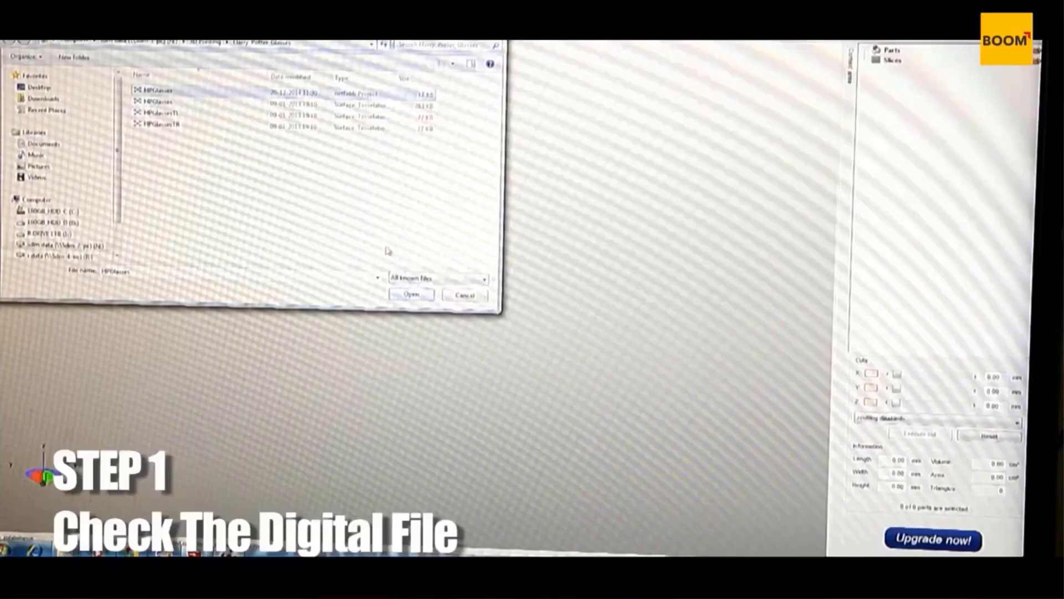
- Switch to netfabb, open the HPGlasses project and select the glasses frame part
click(411, 295)
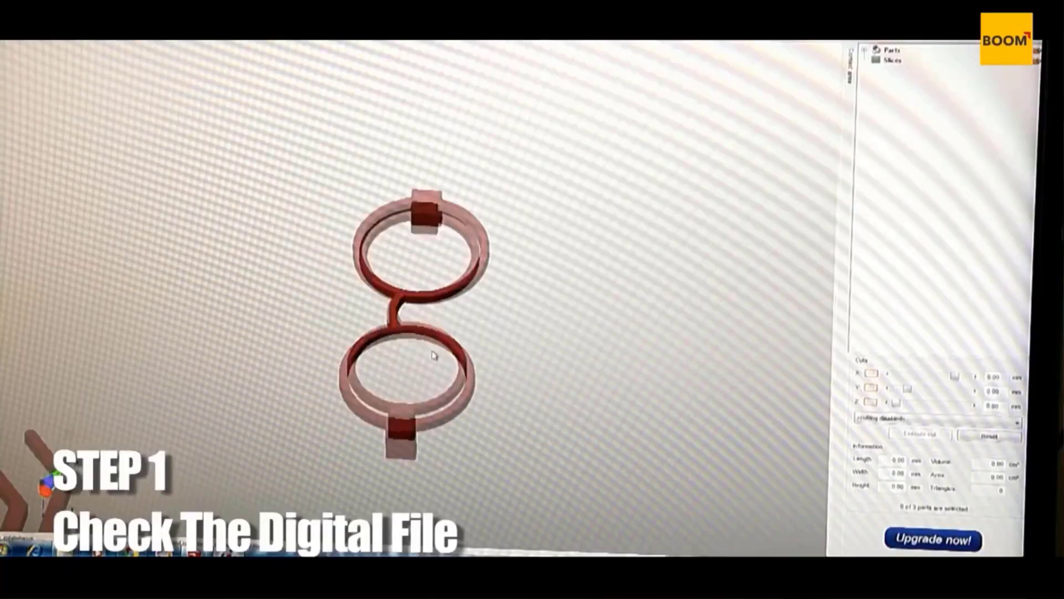
click(442, 247)
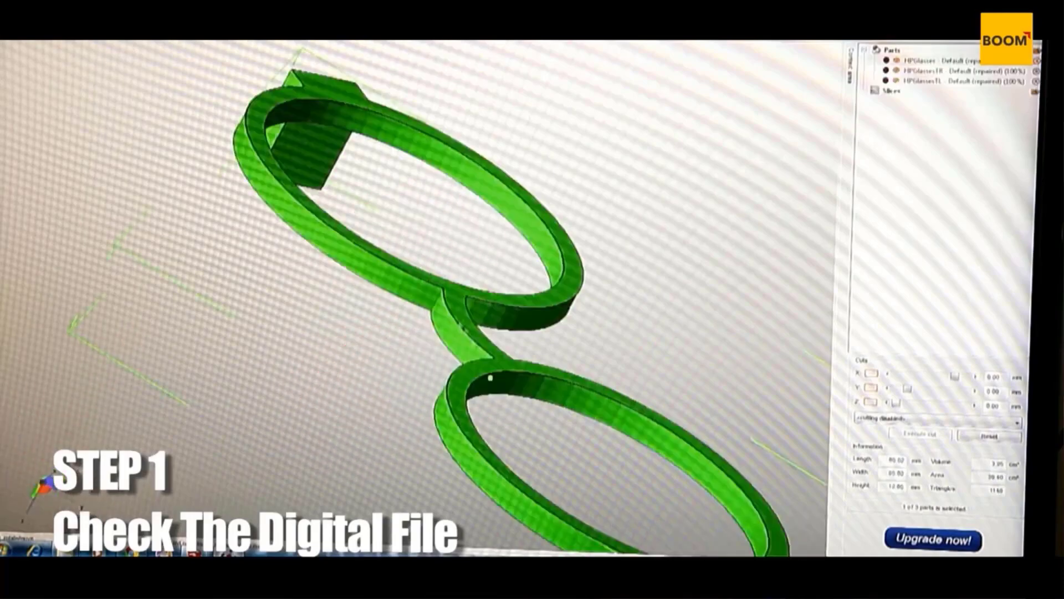